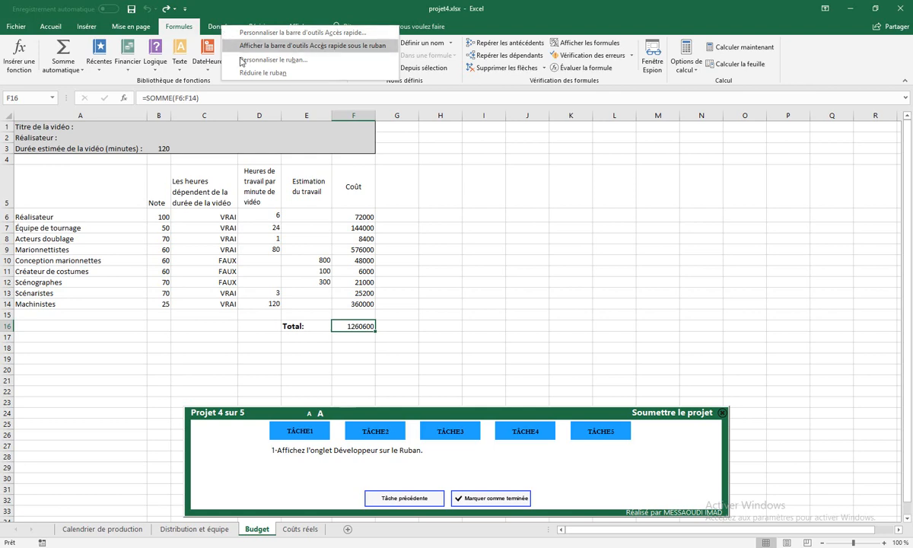
click(251, 60)
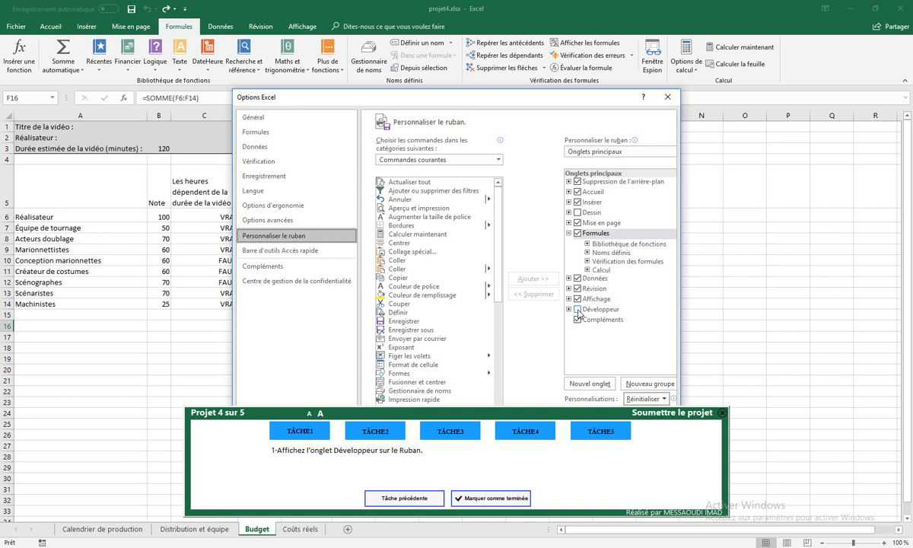
drag(574, 413, 567, 465)
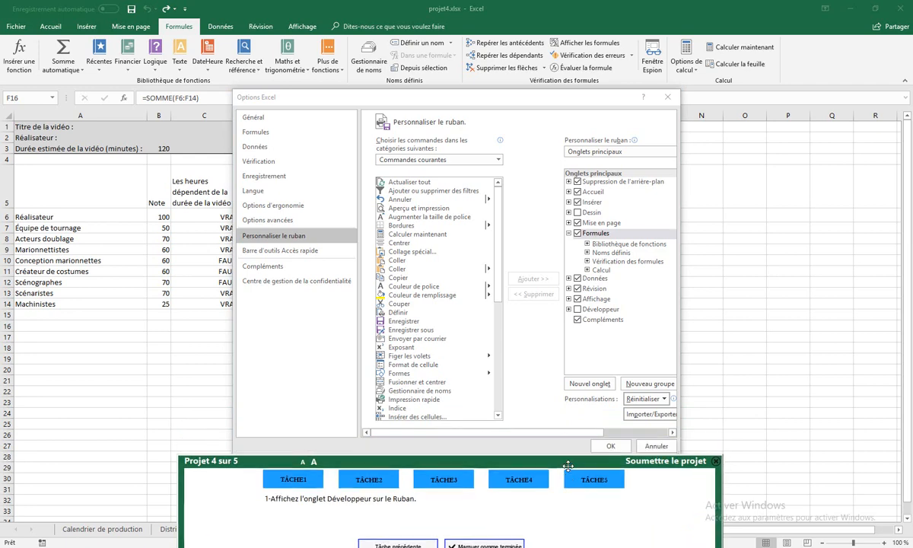
click(645, 445)
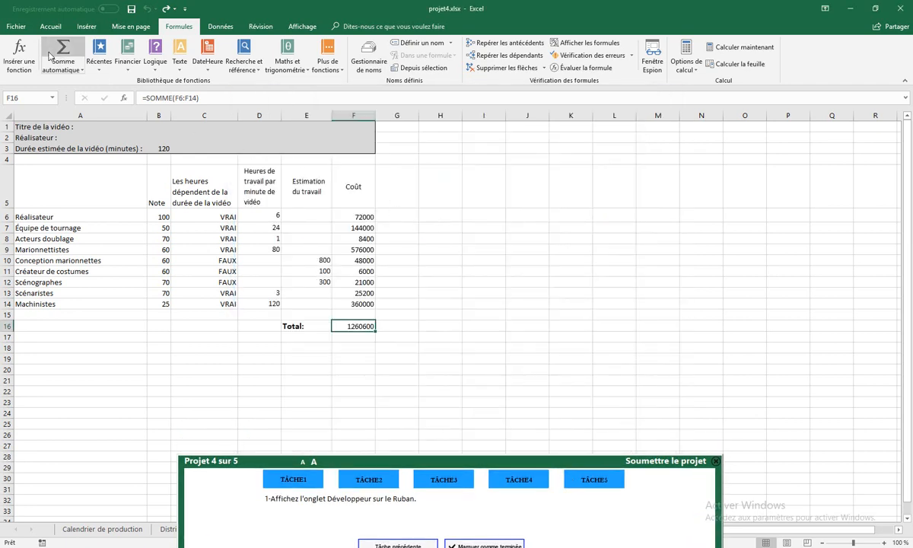
Step: Enable the Développeur tab in the ribbon customization options and apply the change
click(15, 27)
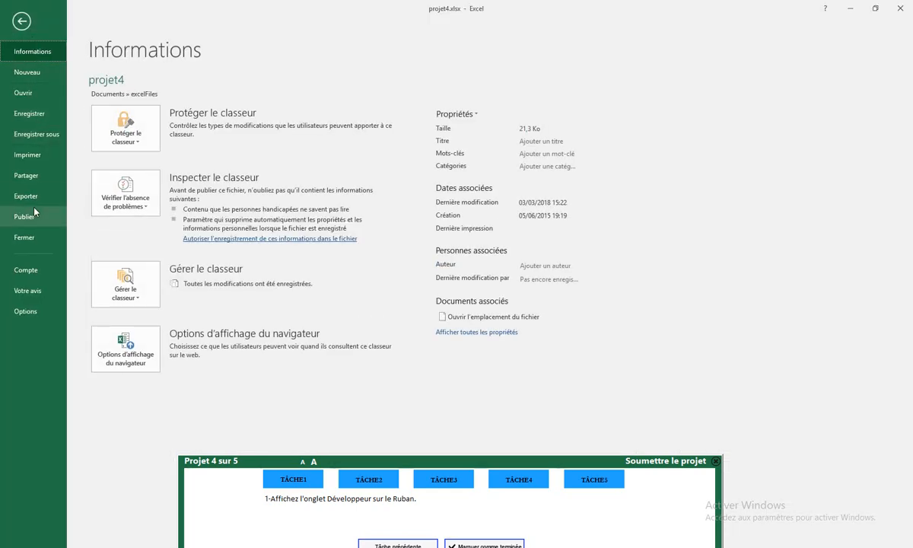
click(25, 312)
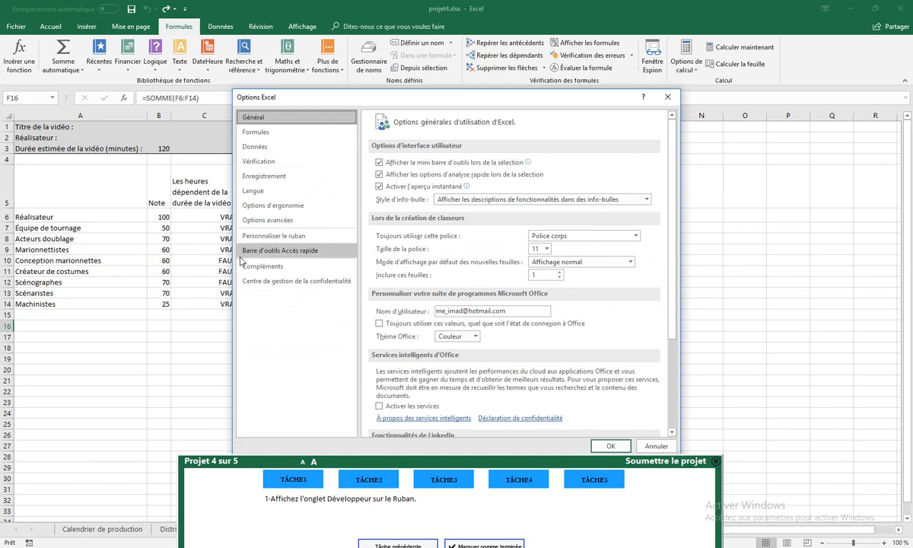
click(280, 242)
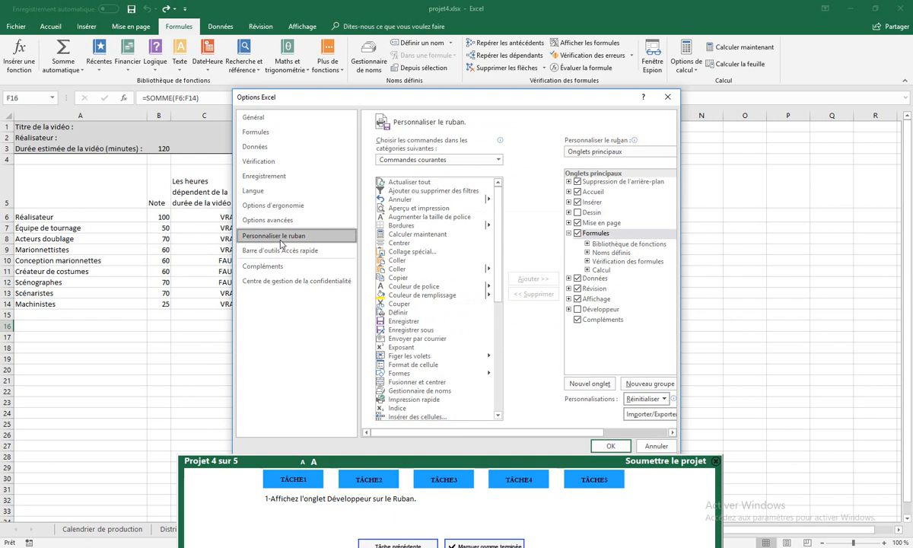
click(577, 310)
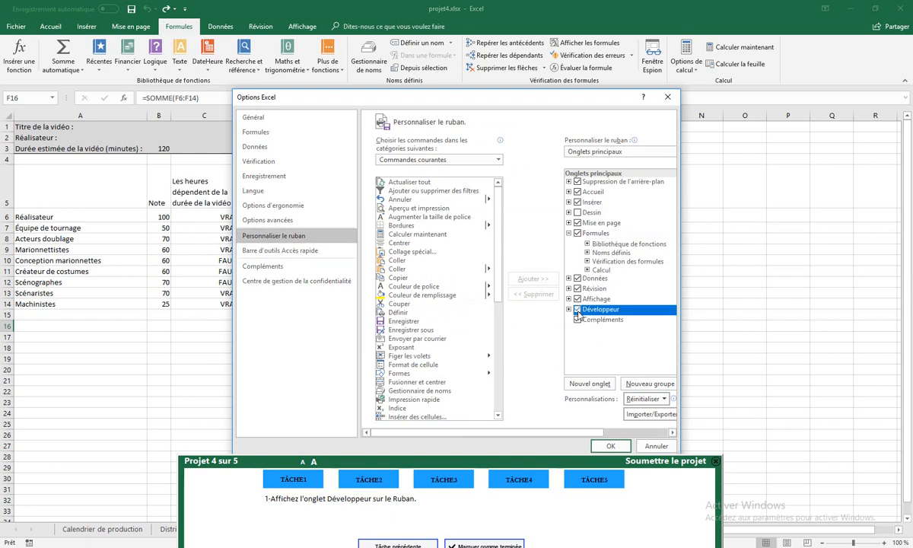
click(608, 445)
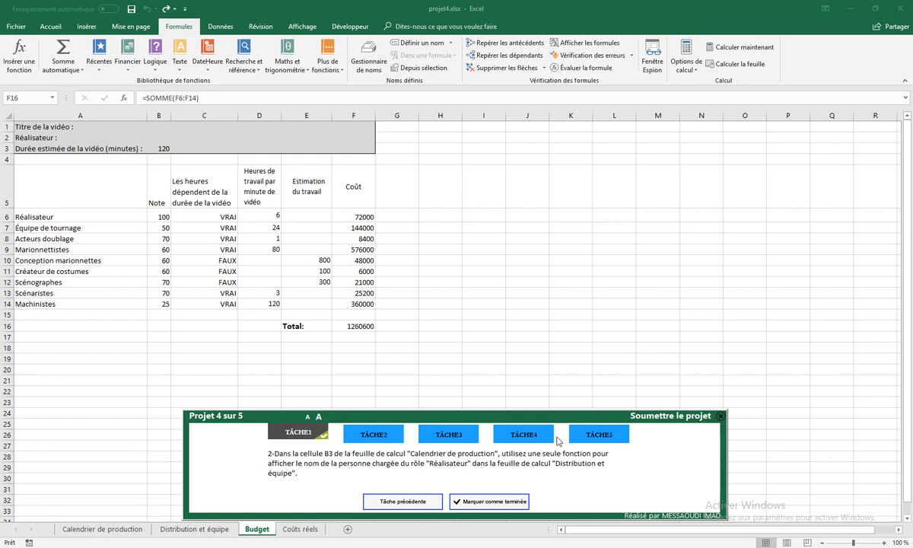
Step: Start a RECHERCHEV formula in cell B3 of the Calendrier de production sheet and open its function arguments
click(127, 529)
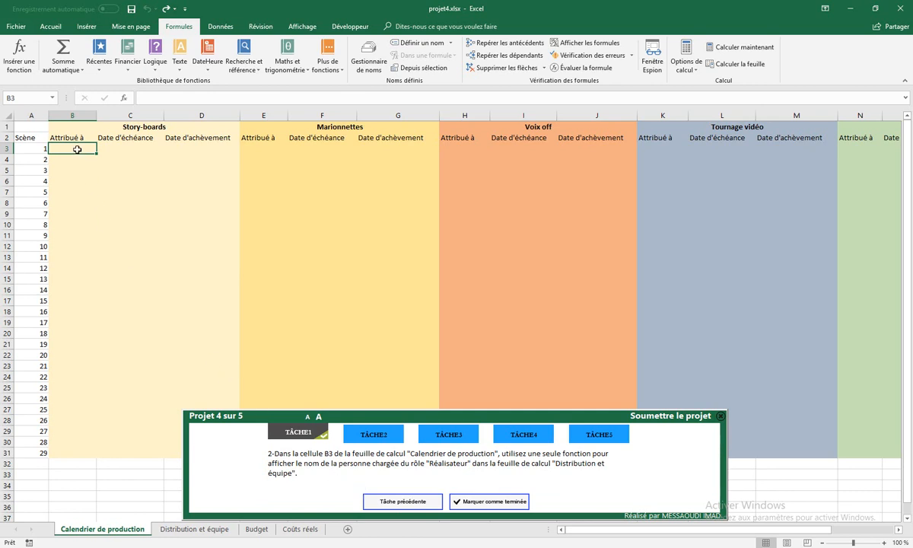
text(=)
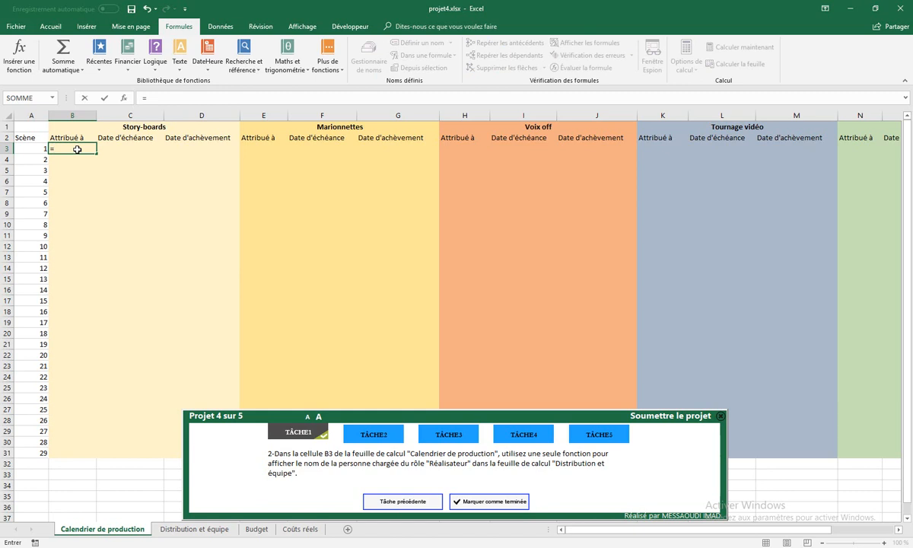
text(rech)
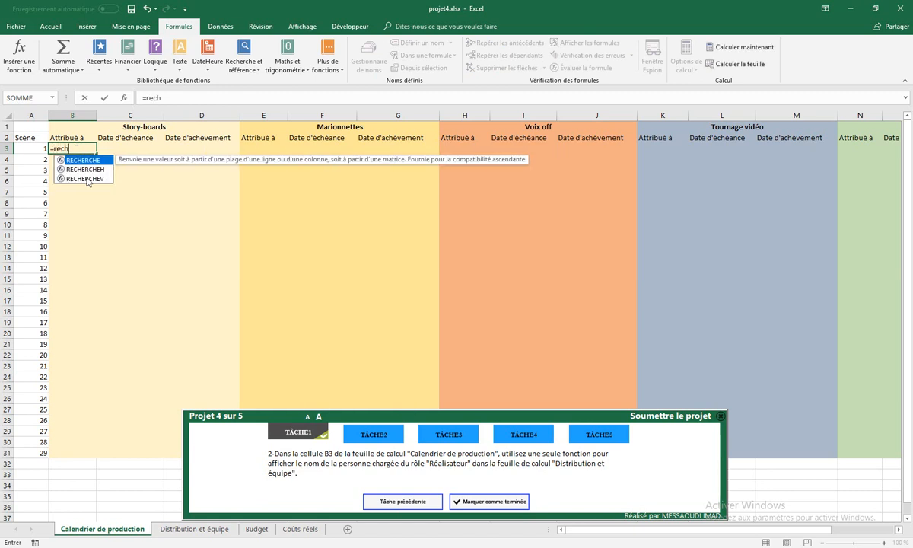
double_click(86, 179)
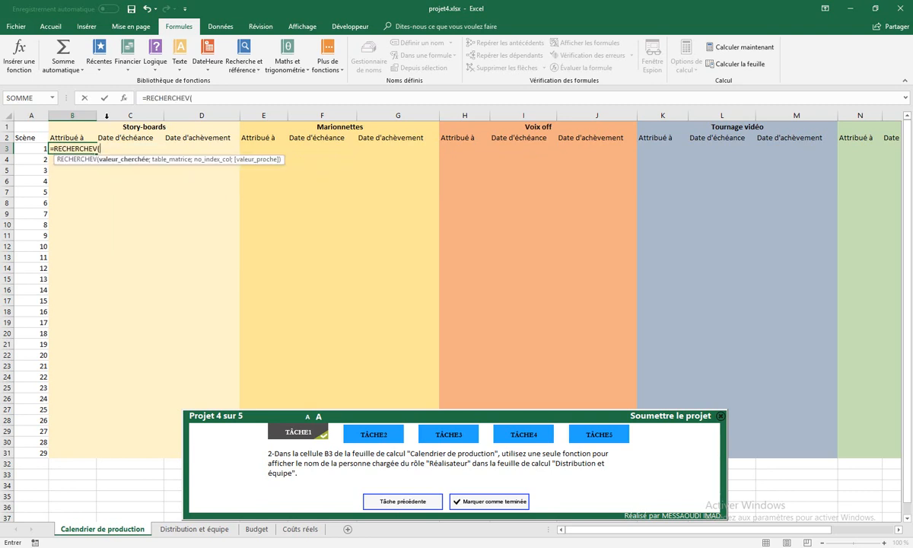
click(125, 101)
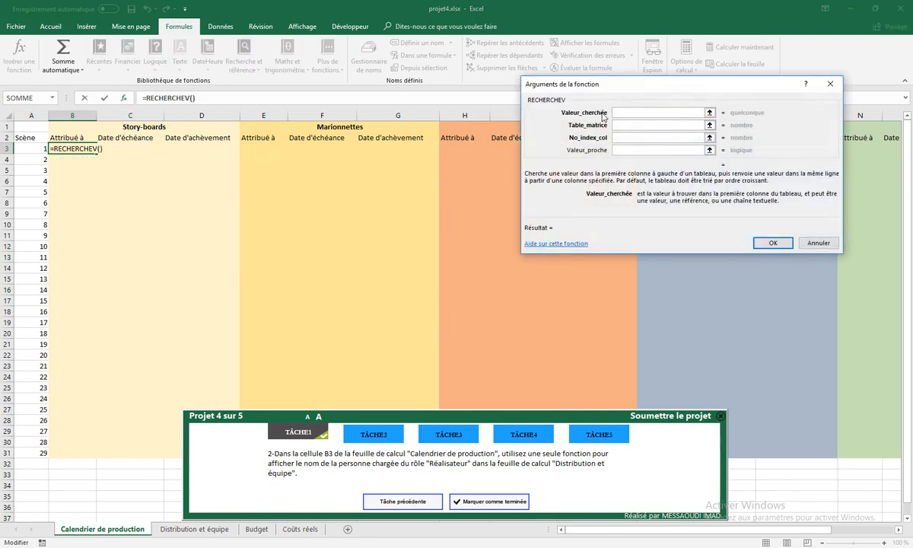
Step: Copy the word Réalisateur from the task text and paste it as the Valeur_cherchée argument
double_click(448, 468)
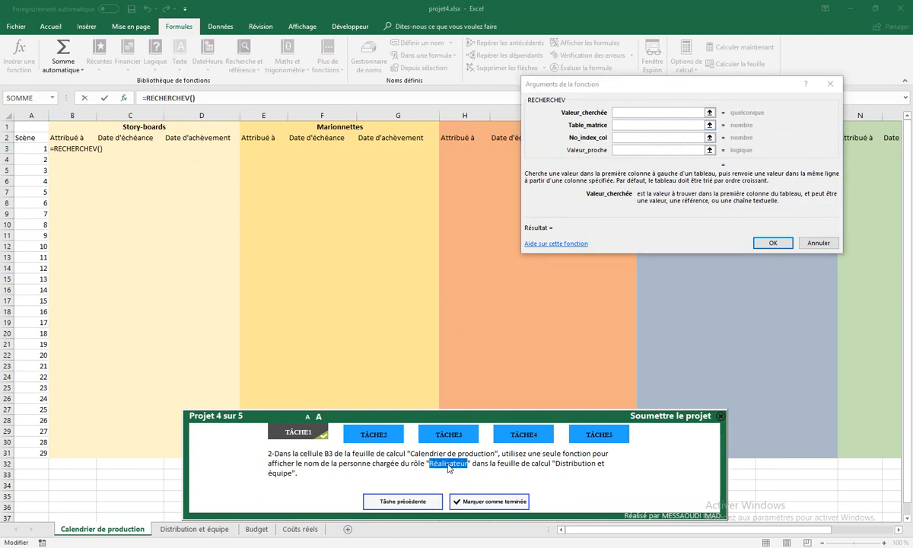
right_click(449, 468)
click(471, 499)
right_click(632, 114)
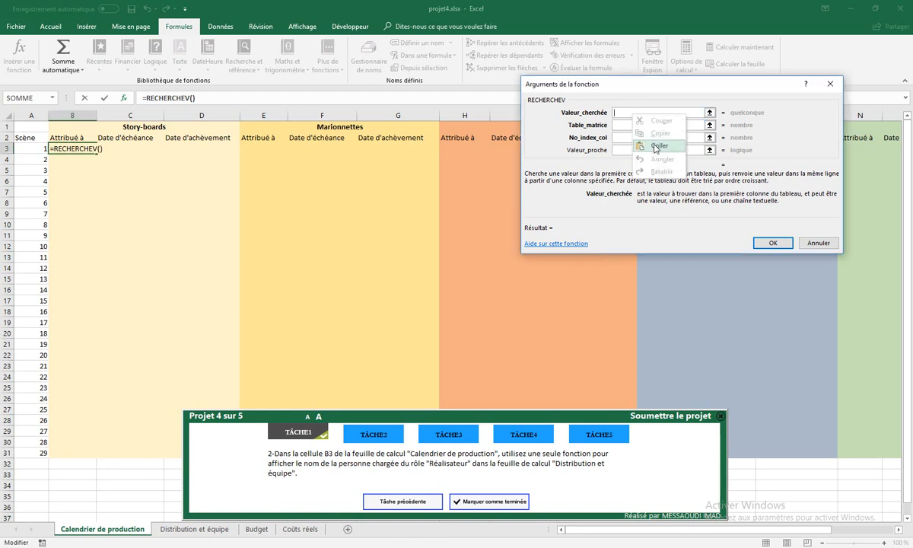
click(656, 145)
Step: Set the Table_matrice argument to the range A2:B13 of the Distribution et équipe sheet
click(631, 125)
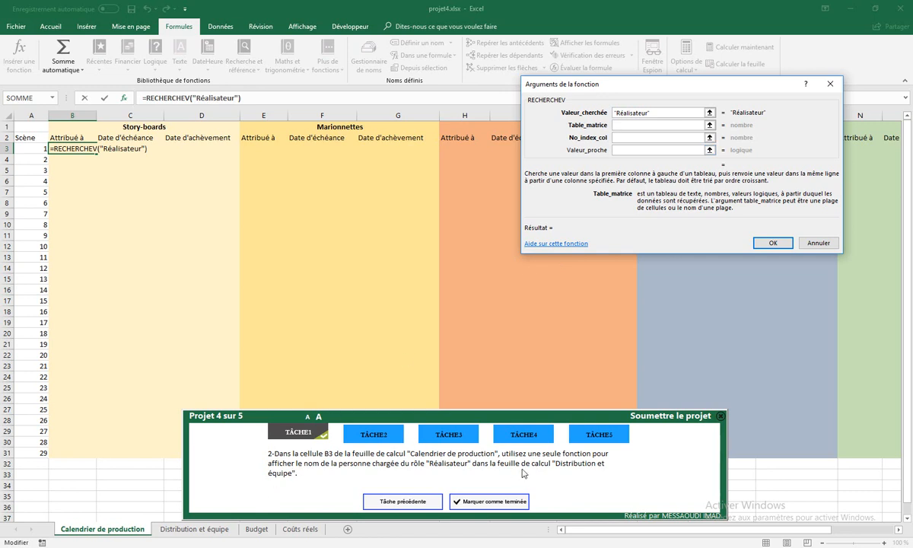
click(202, 530)
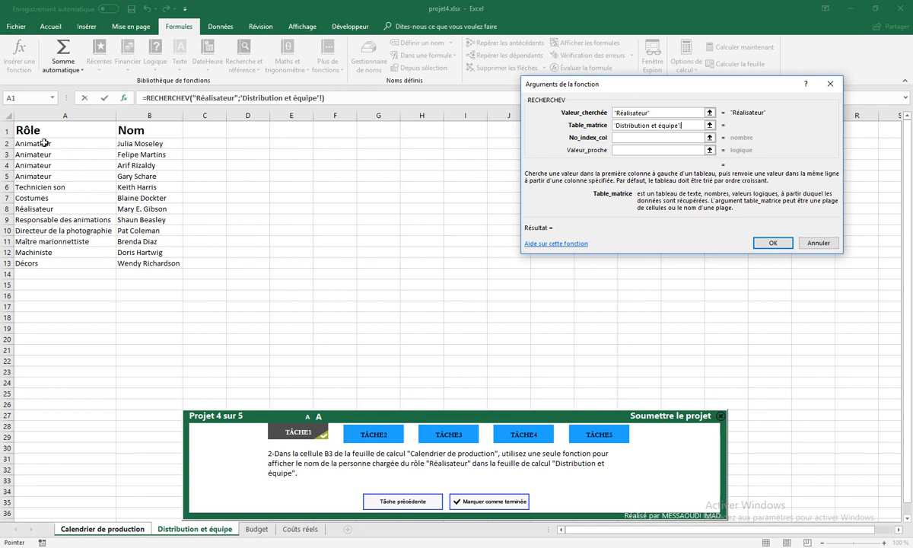
drag(67, 144, 134, 264)
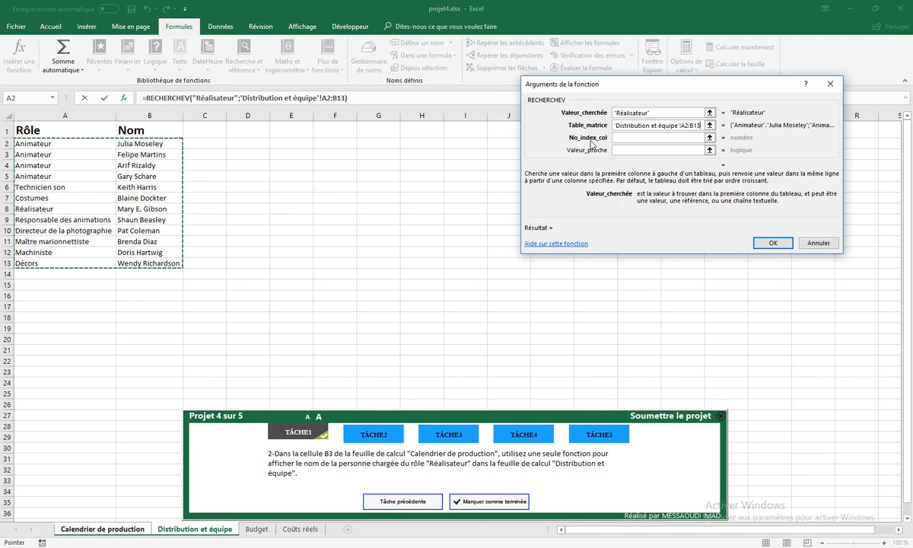
Step: Set No_index_col to 2 and Valeur_proche to faux, and confirm the RECHERCHEV formula
click(616, 138)
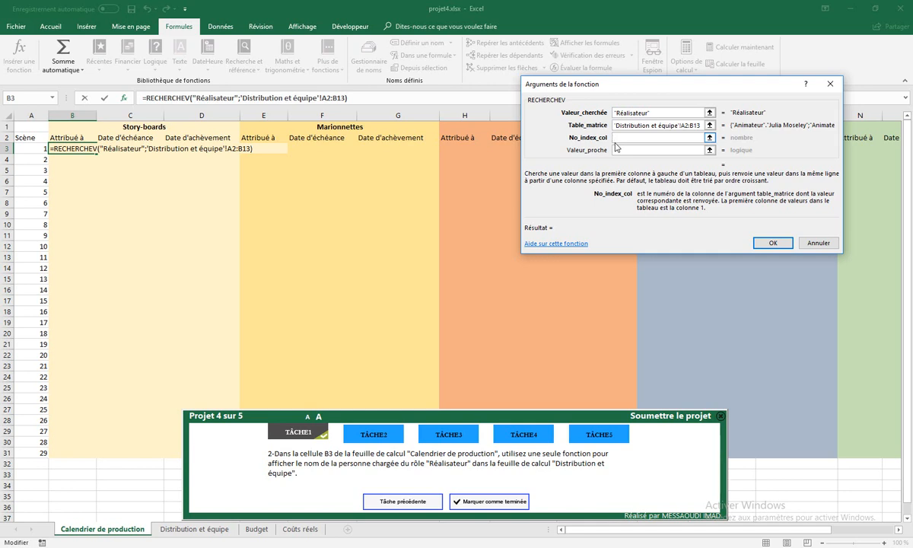
text(2)
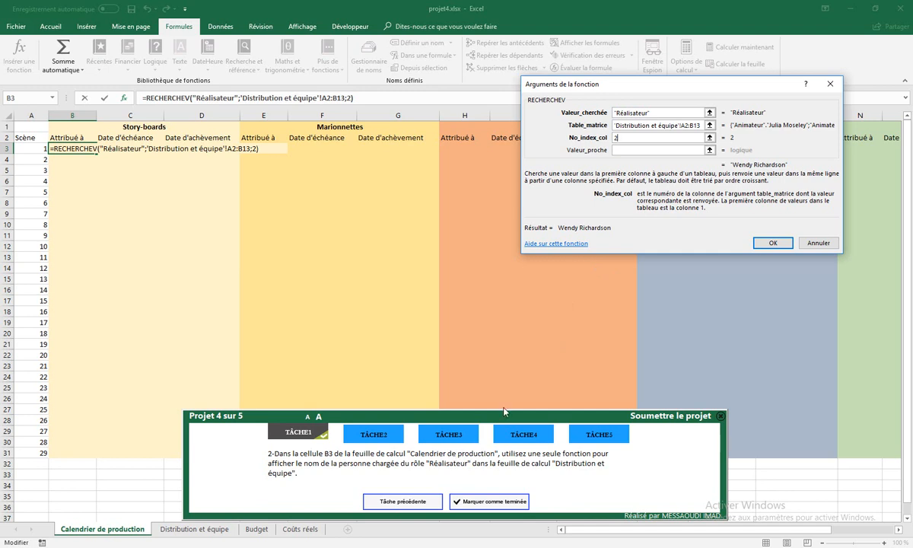
click(616, 150)
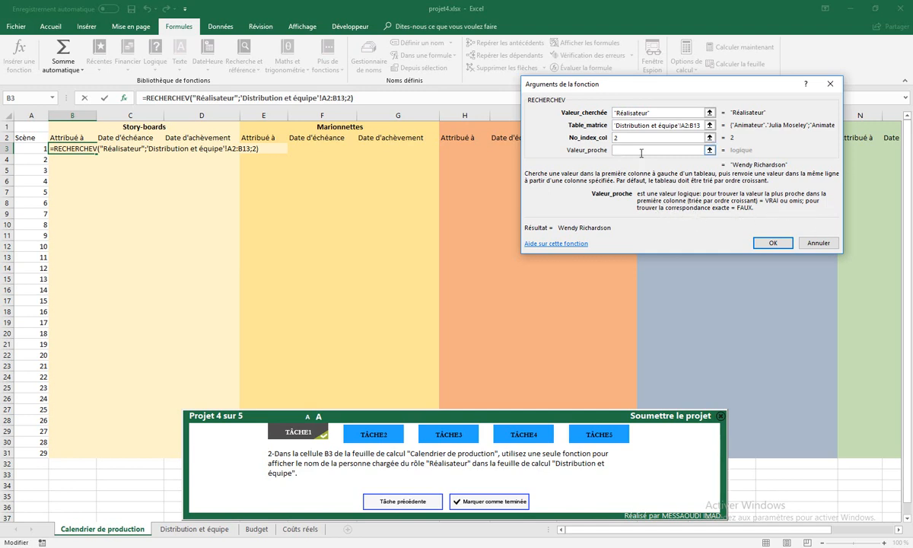
text(fau)
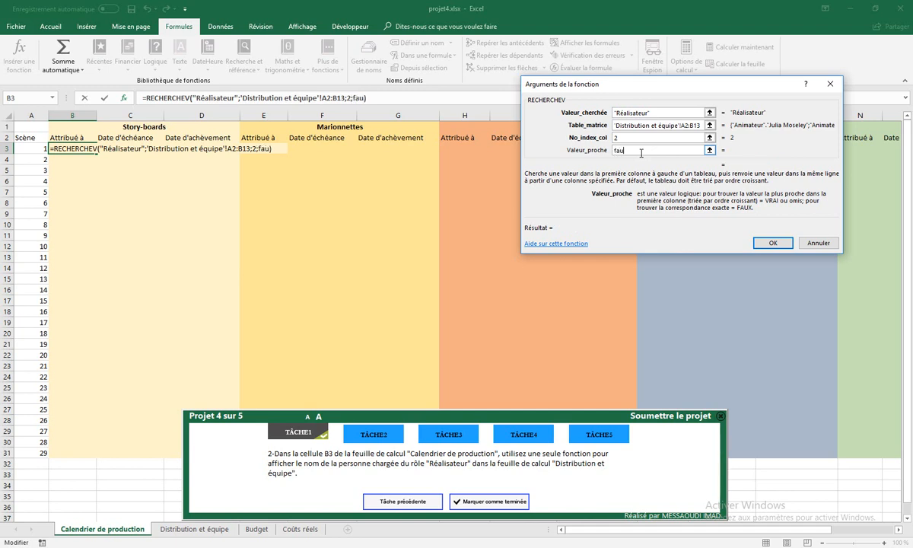
text(x)
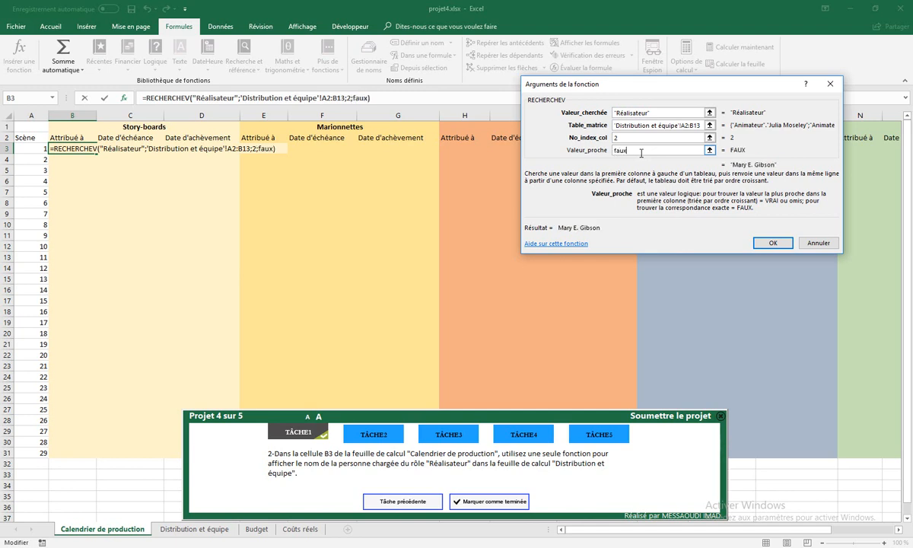
click(767, 245)
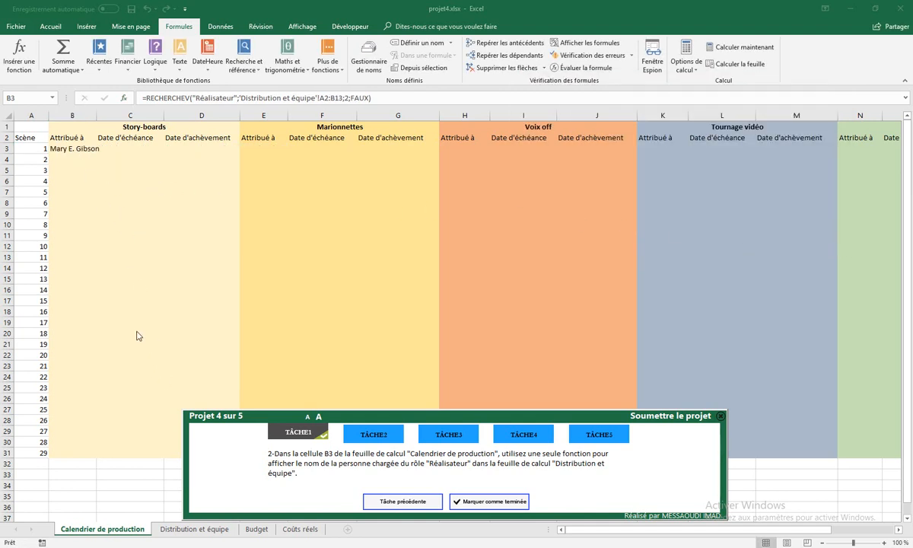
Step: On the Budget sheet, trace the dependents of cell B3 and of cost cell F6
click(193, 529)
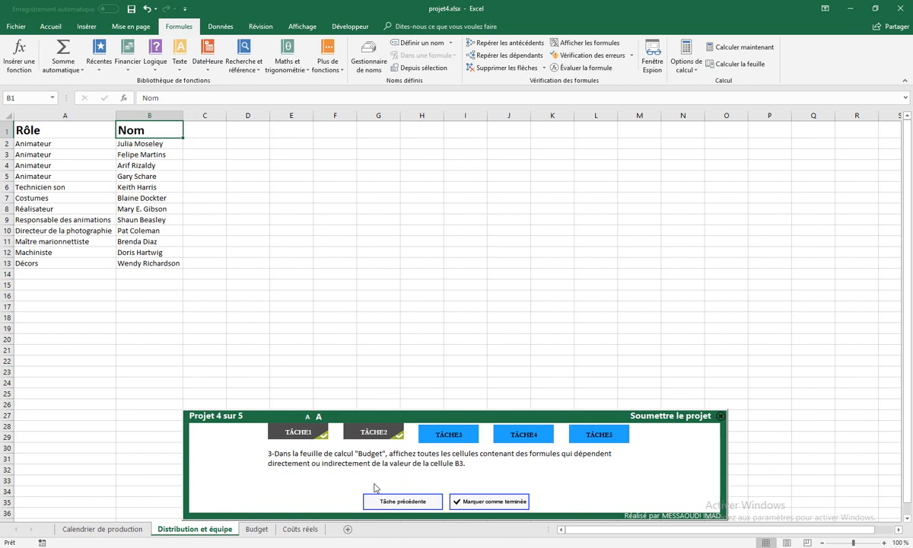
click(258, 531)
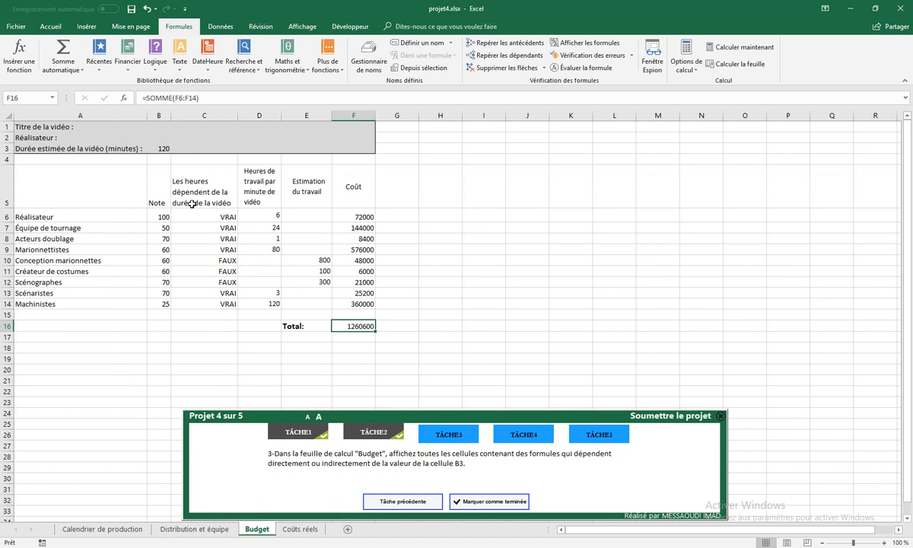
click(162, 151)
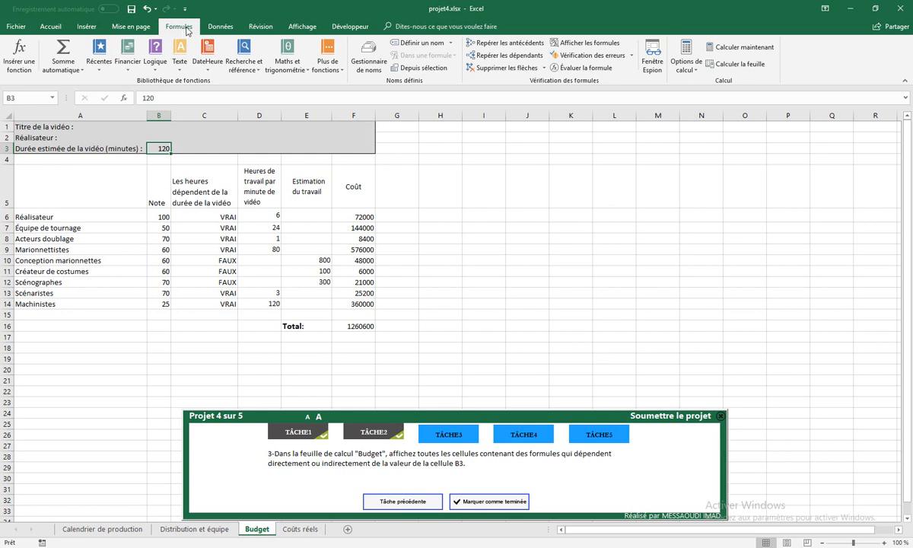
click(504, 56)
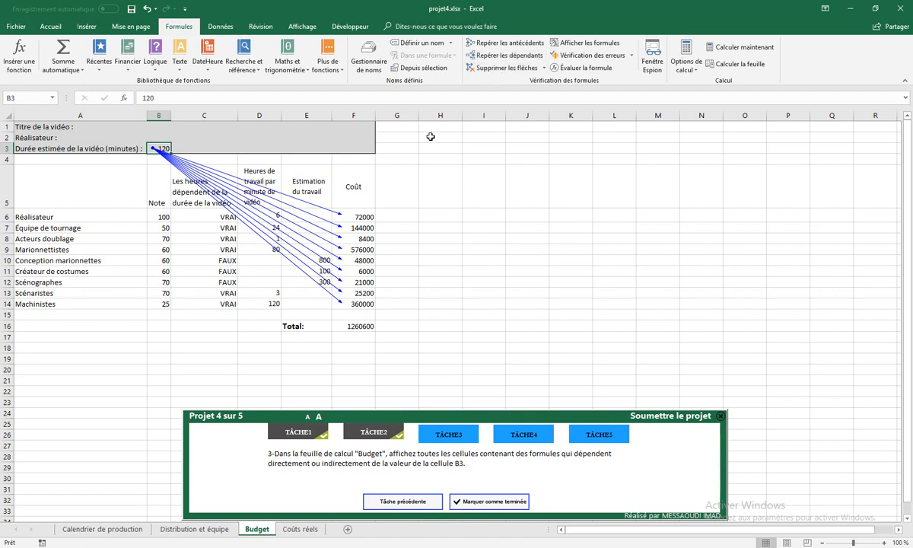
click(347, 217)
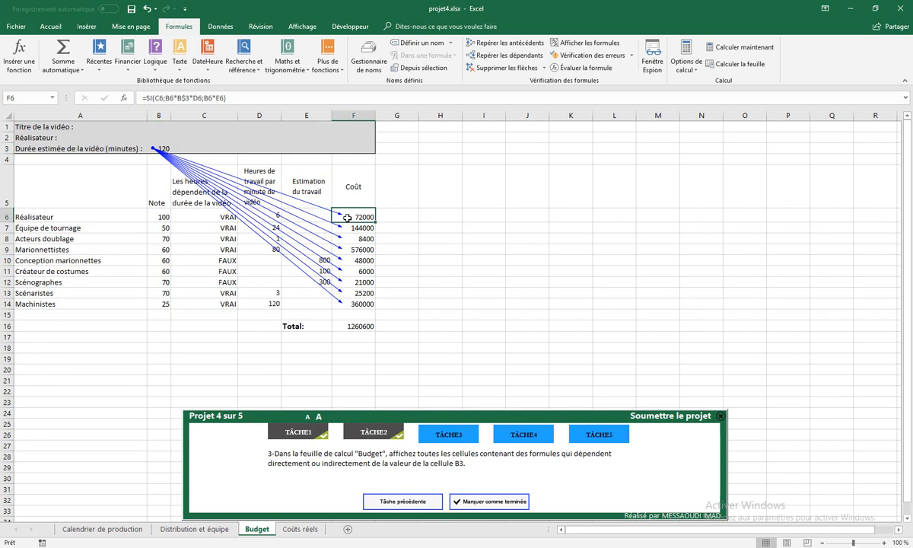
click(512, 56)
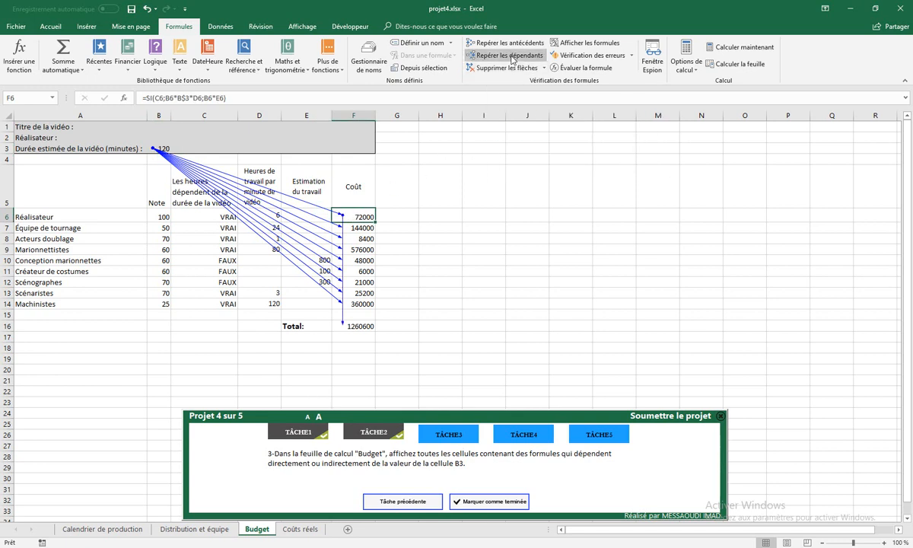
click(354, 327)
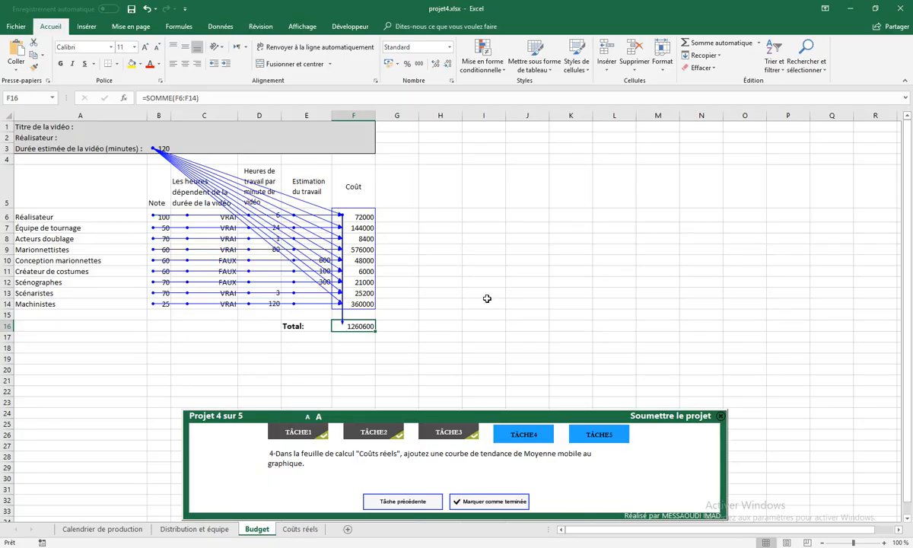
Step: Switch to the Coûts réels sheet and select the Coûts scatter chart
click(302, 528)
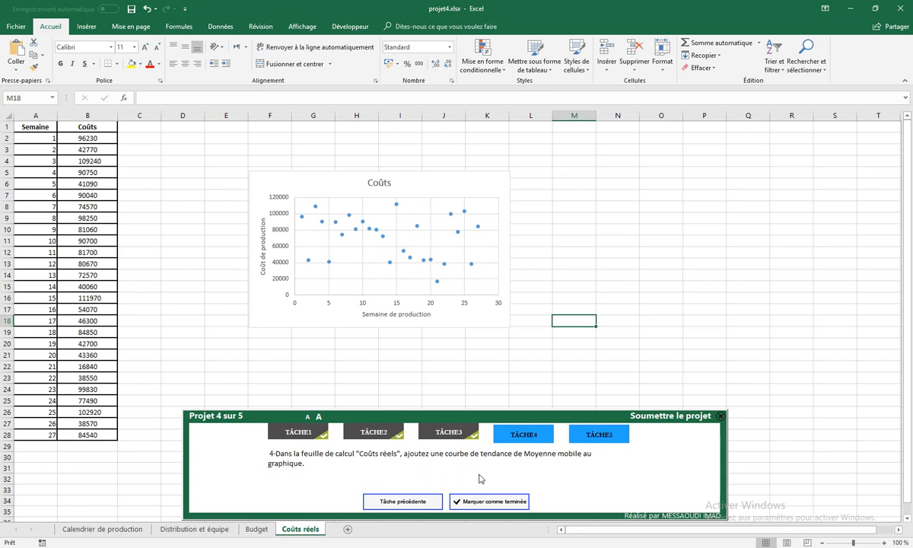
click(458, 320)
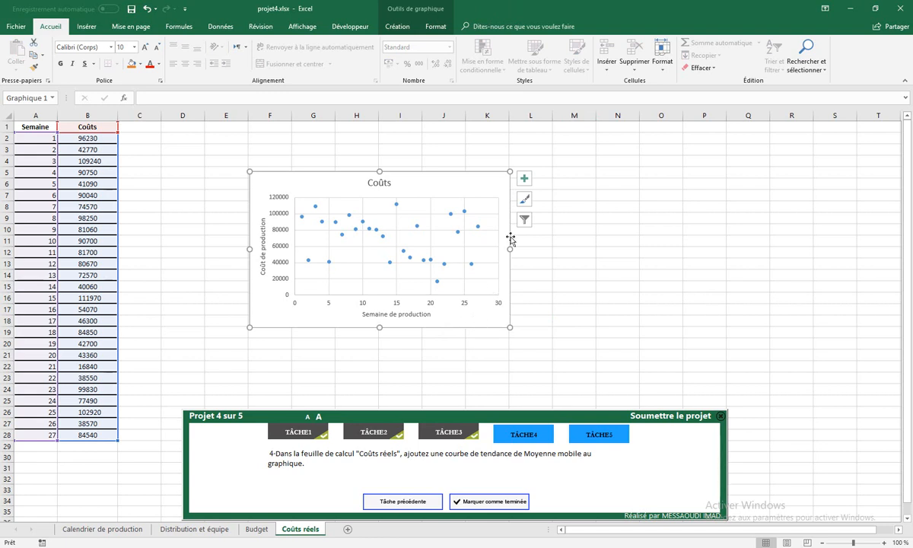
click(528, 182)
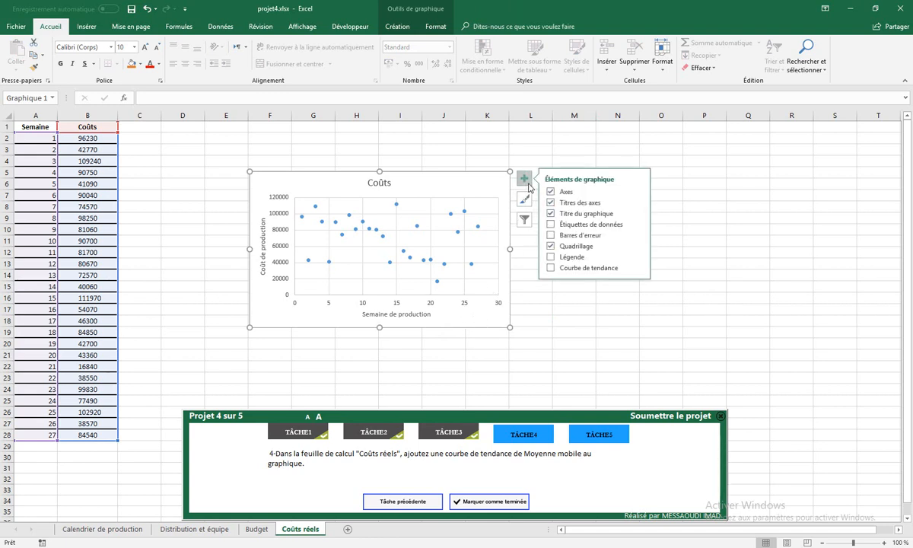
click(586, 268)
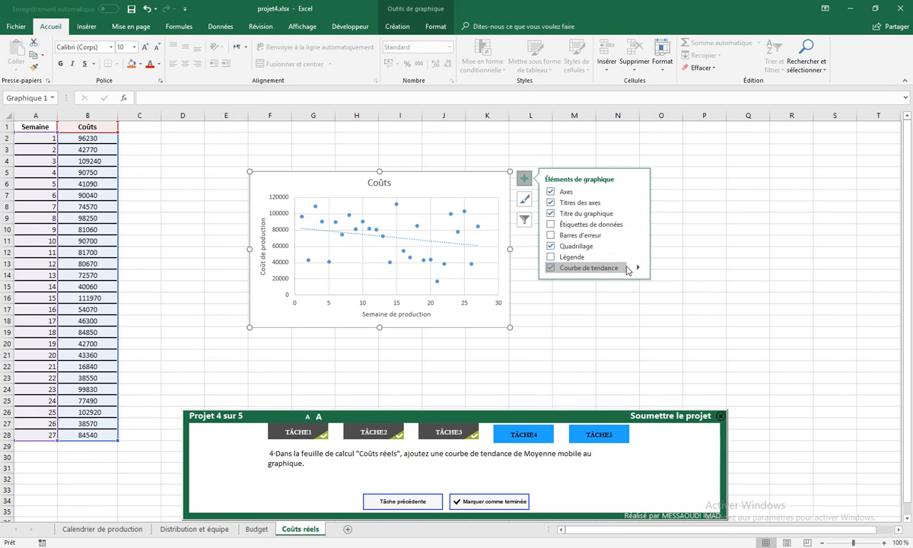
click(616, 268)
click(638, 269)
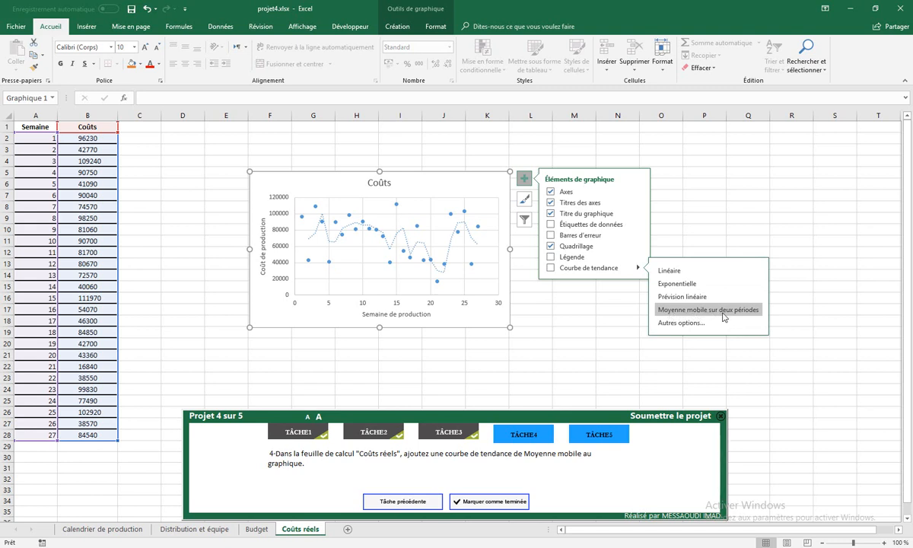
Step: Add a Moyenne mobile trendline to the Coûts chart and deselect the chart
click(397, 30)
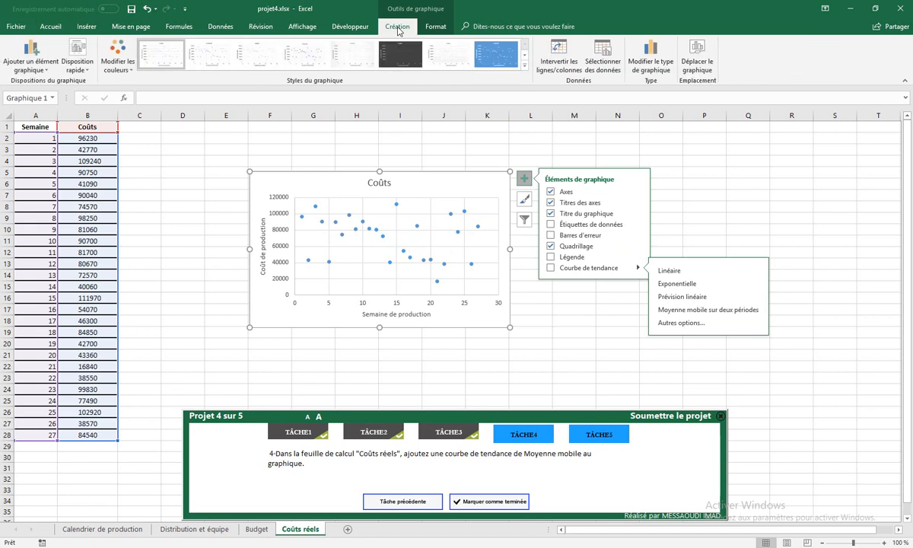
click(24, 66)
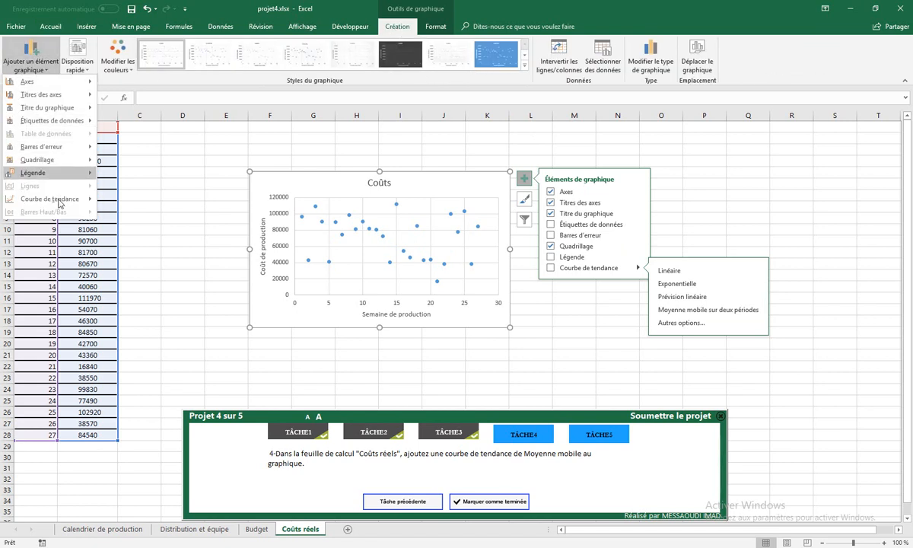
mouse_move(62, 204)
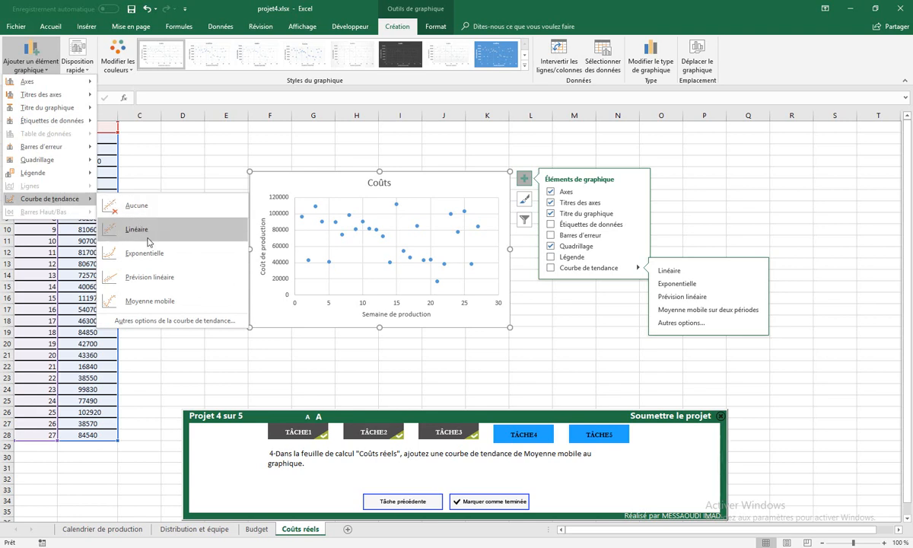
click(161, 302)
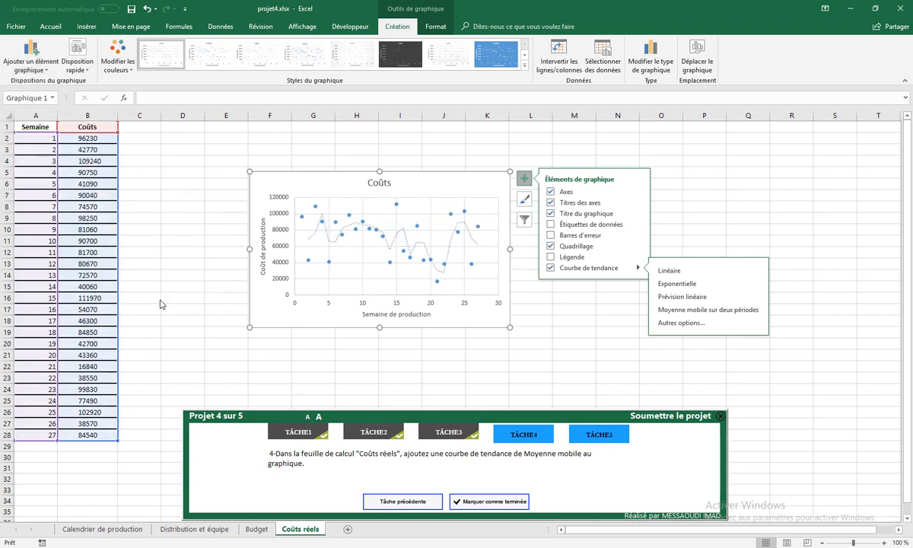
click(544, 315)
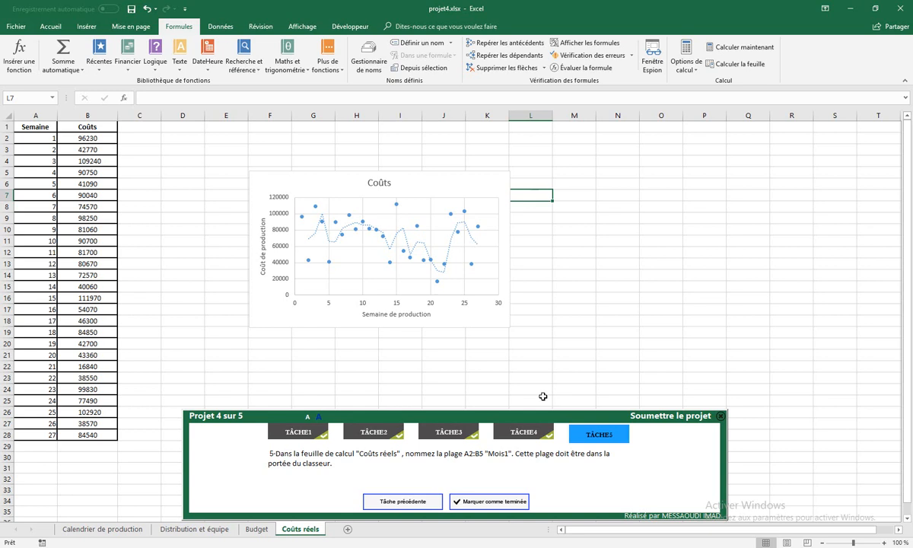
Step: Define the name Mois1 with Classeur scope for range A2:B5 of Coûts réels, copying the name from the task text
click(42, 140)
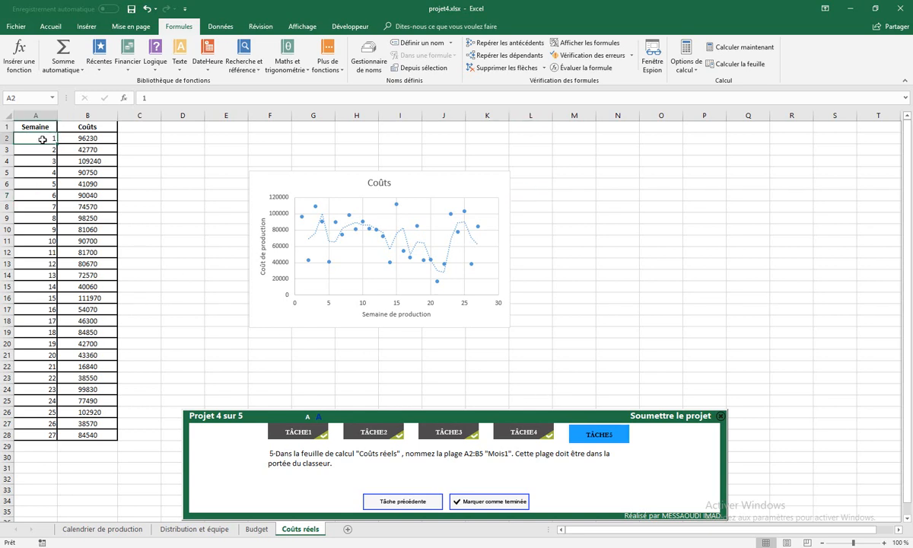
drag(42, 139, 83, 168)
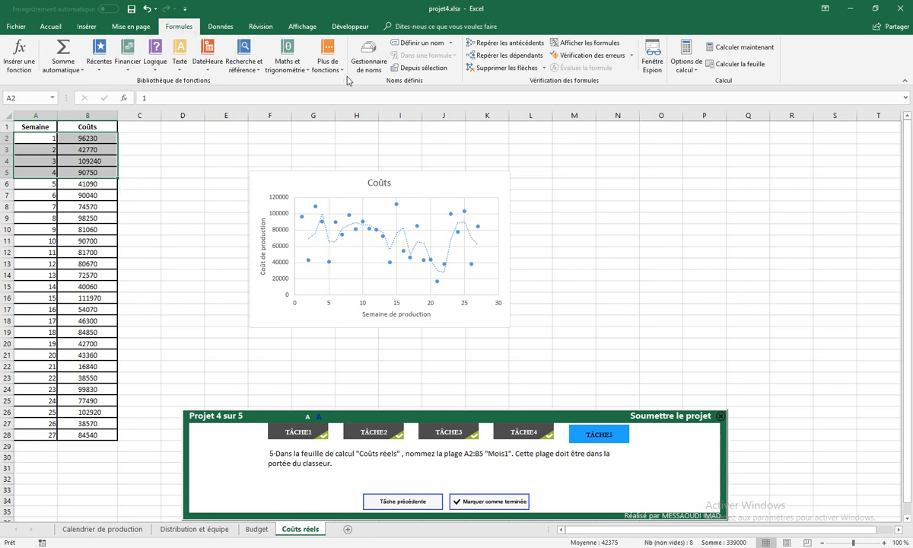
click(415, 44)
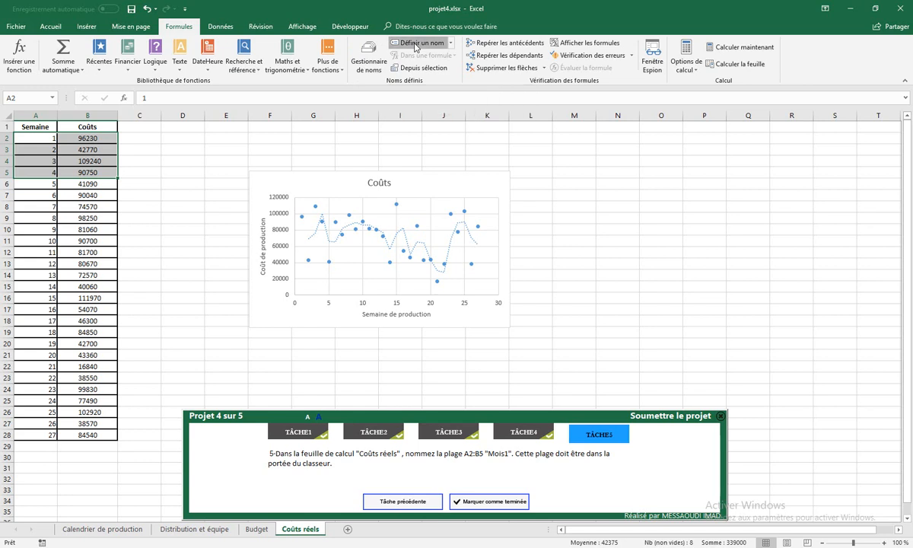
double_click(498, 455)
right_click(499, 456)
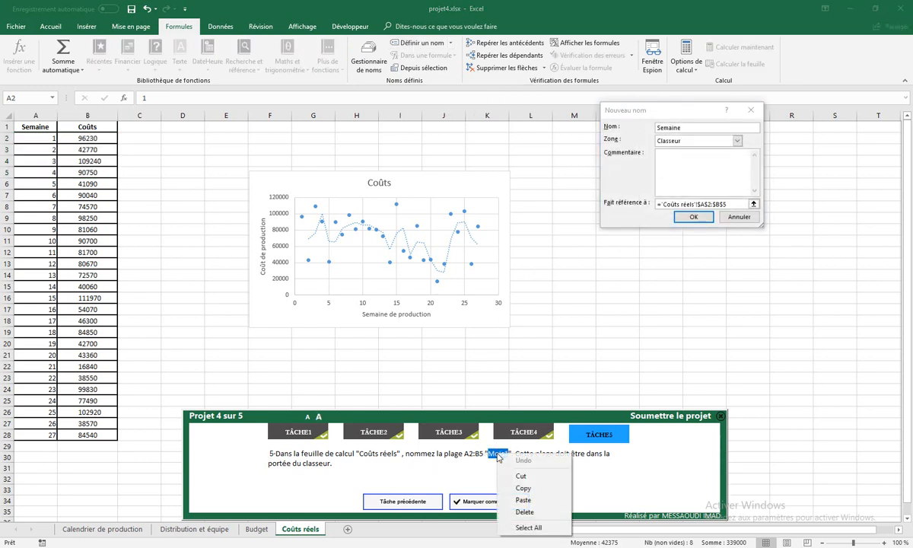
click(522, 488)
click(669, 128)
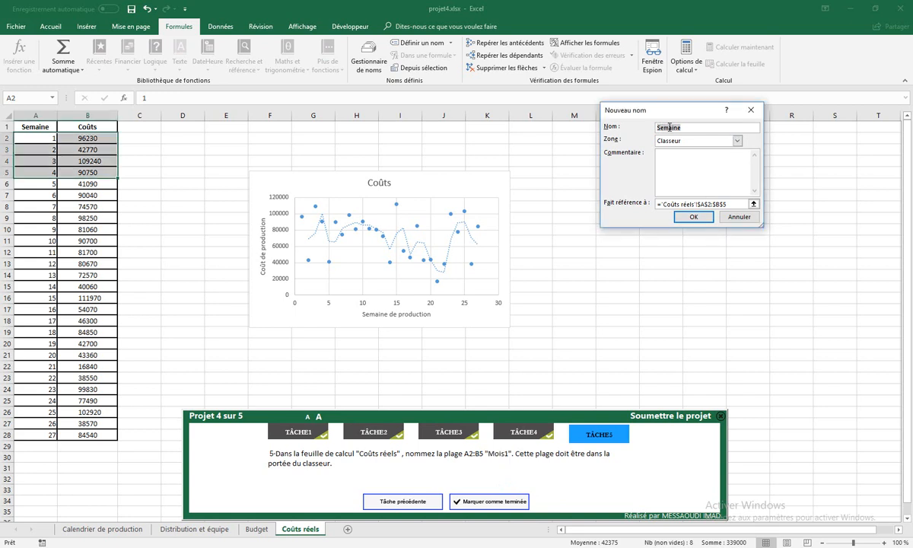
right_click(669, 128)
click(688, 163)
click(694, 217)
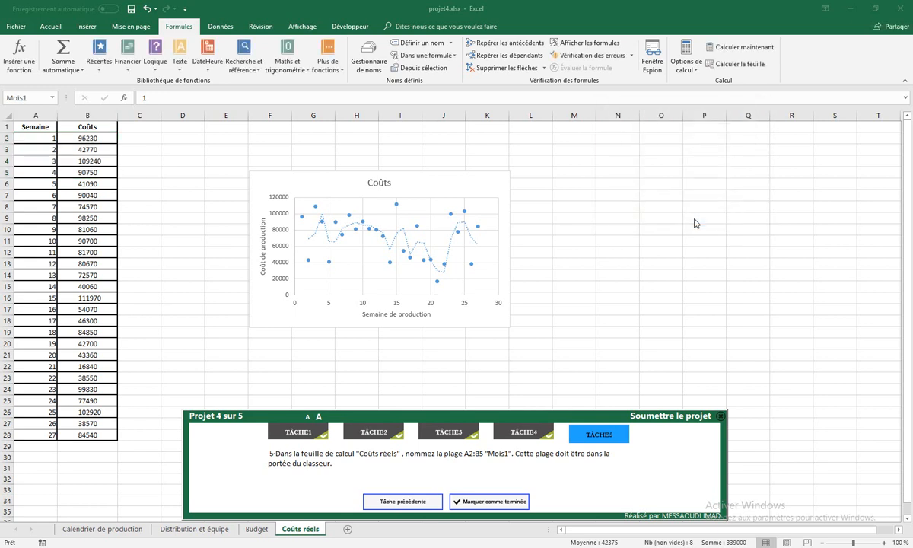
Step: Jump from an empty cell to the named range Mois1 to check which cells it covers
click(637, 240)
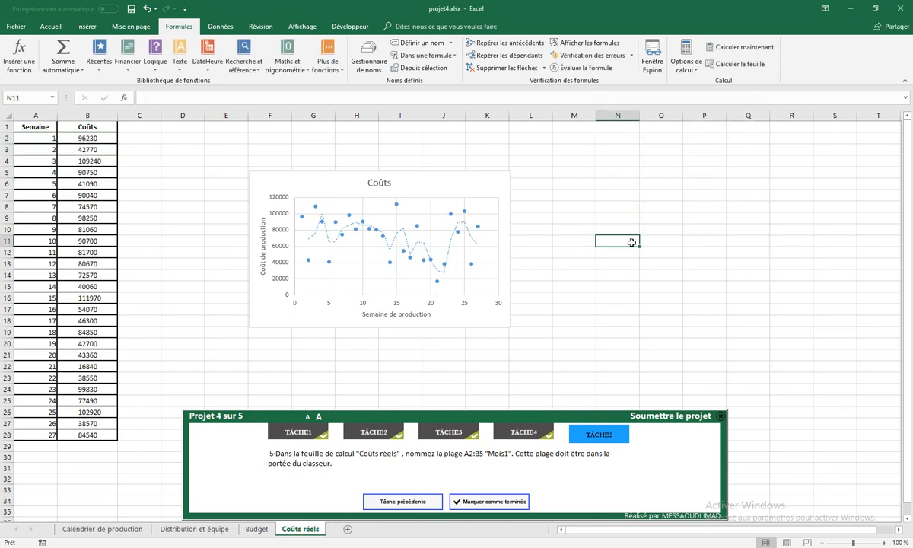
click(54, 98)
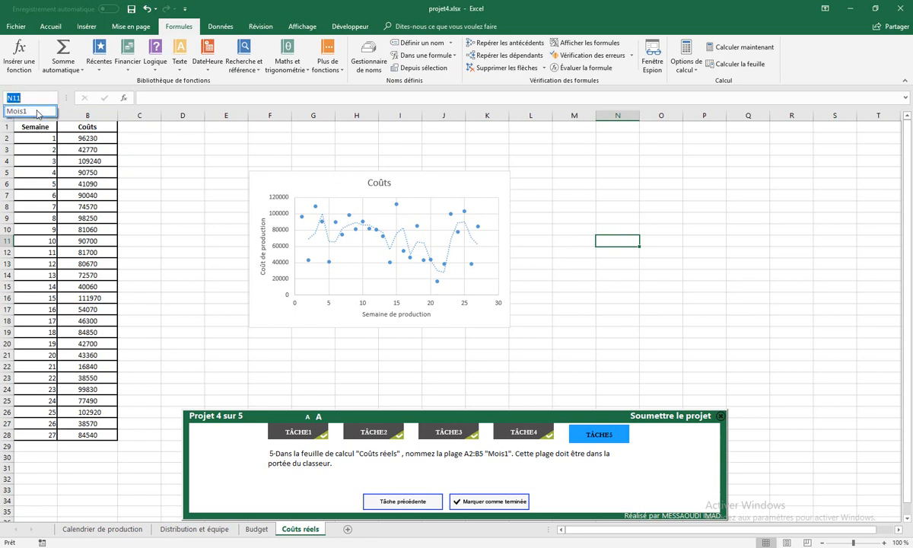
click(38, 112)
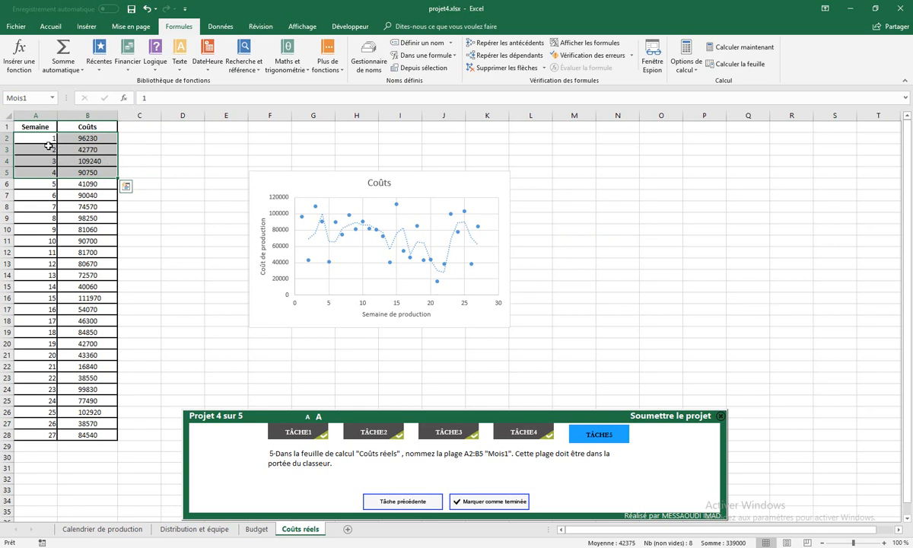